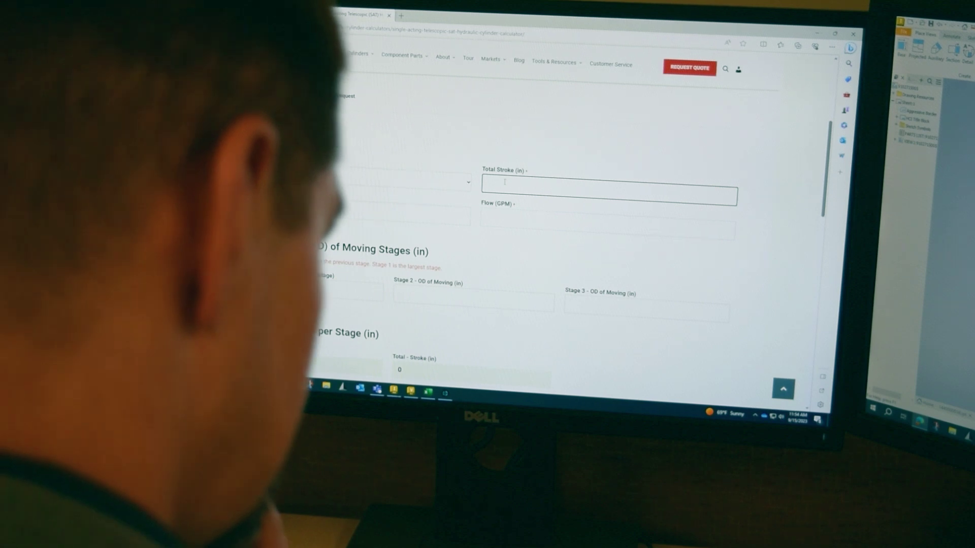
text(156)
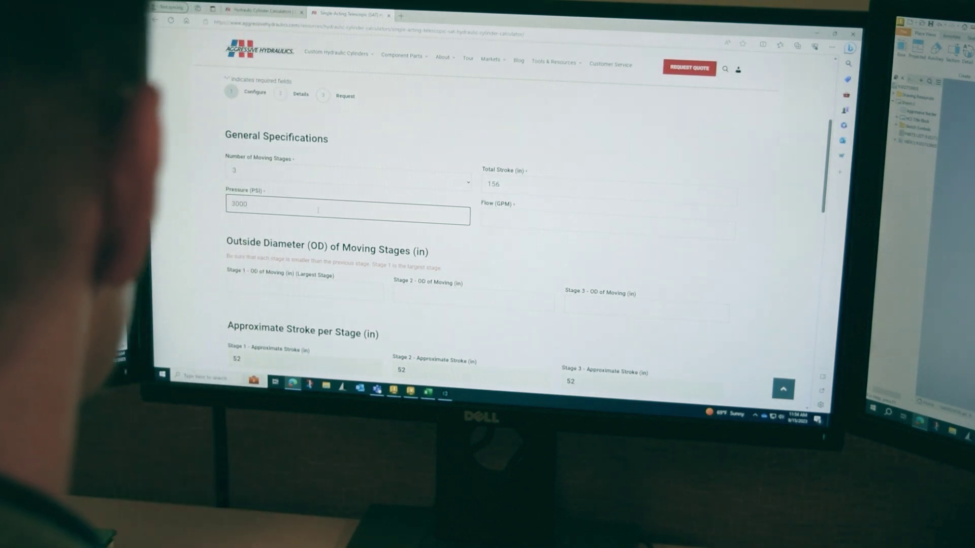
- Enter a flow of 8 GPM, then fill in the second and third stage diameters
click(493, 217)
text(8)
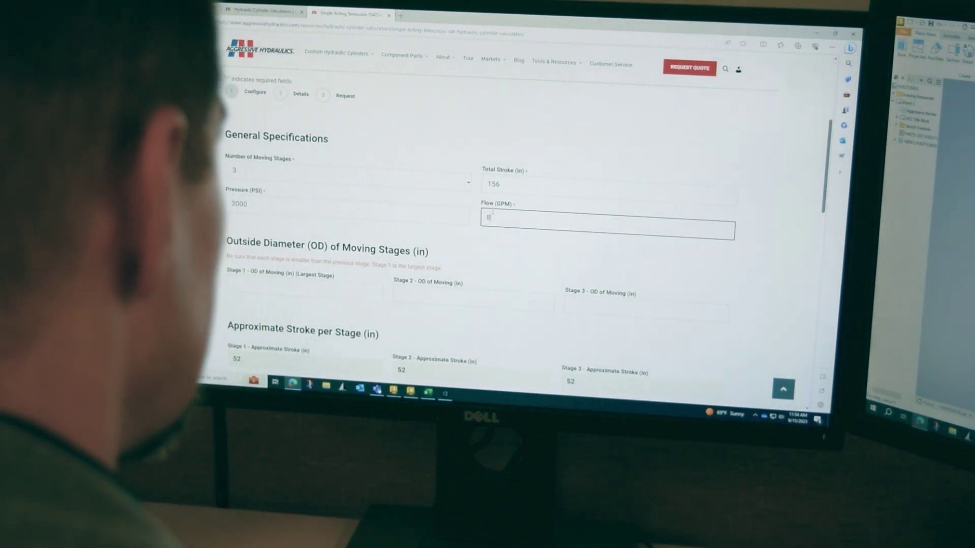
scroll(298, 133, down, 4)
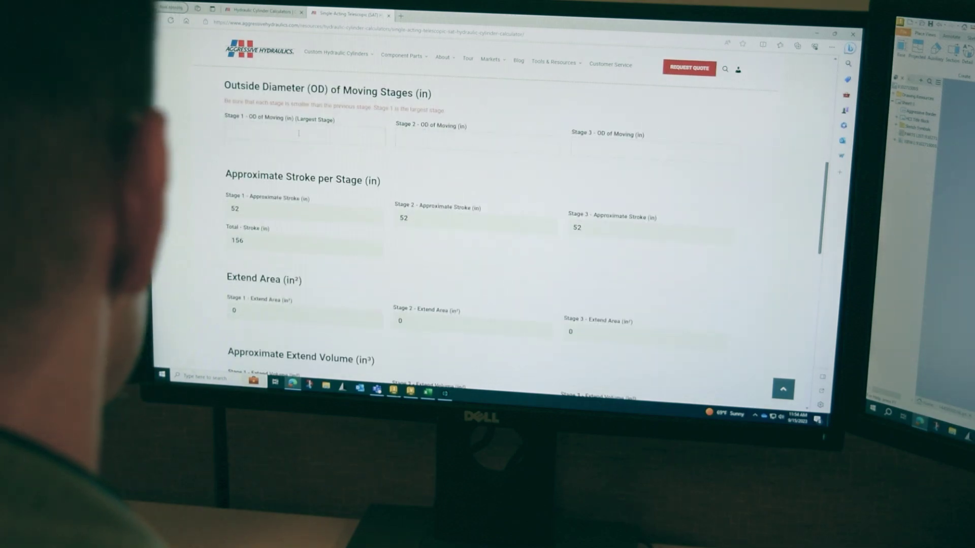
text(10)
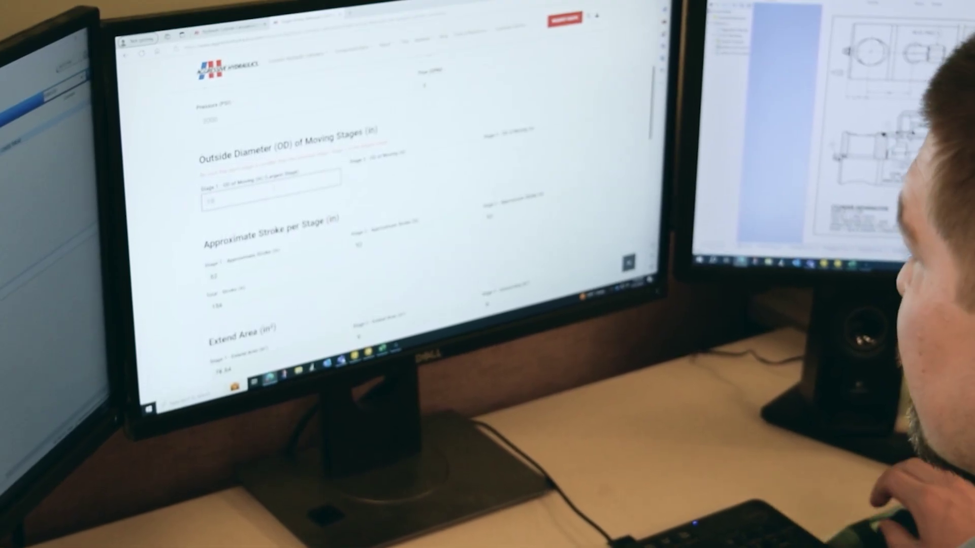
key(Tab)
text(6)
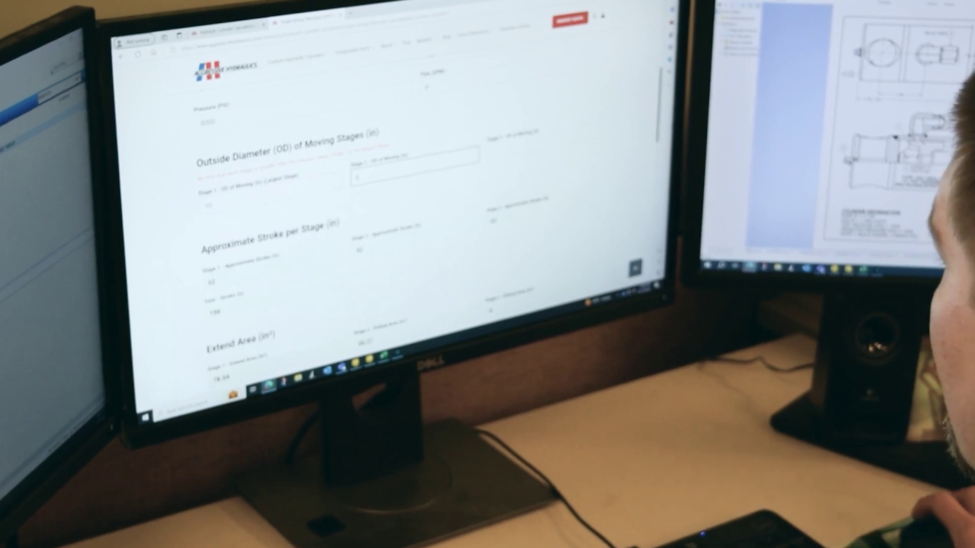
key(Tab)
text(3)
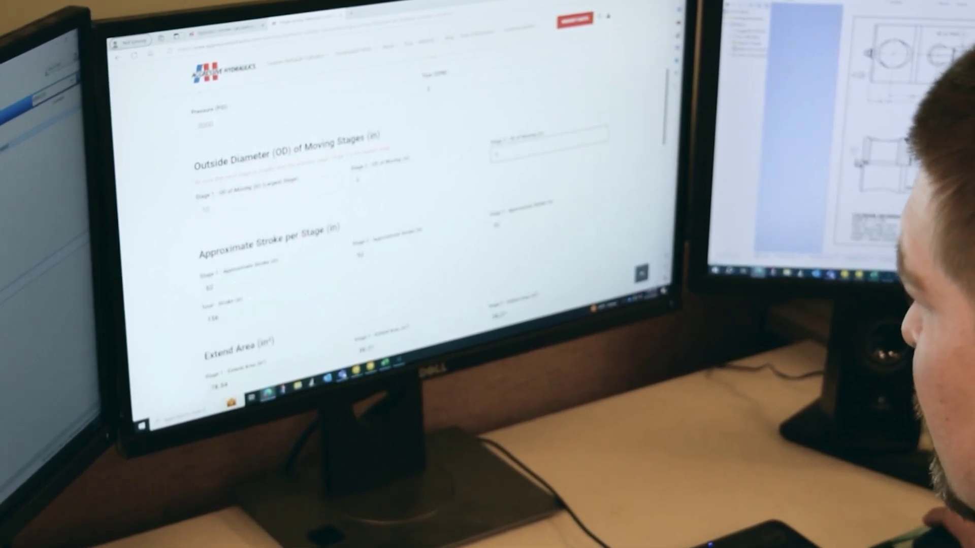
scroll(427, 228, down, 3)
scroll(427, 228, down, 3)
scroll(426, 229, down, 2)
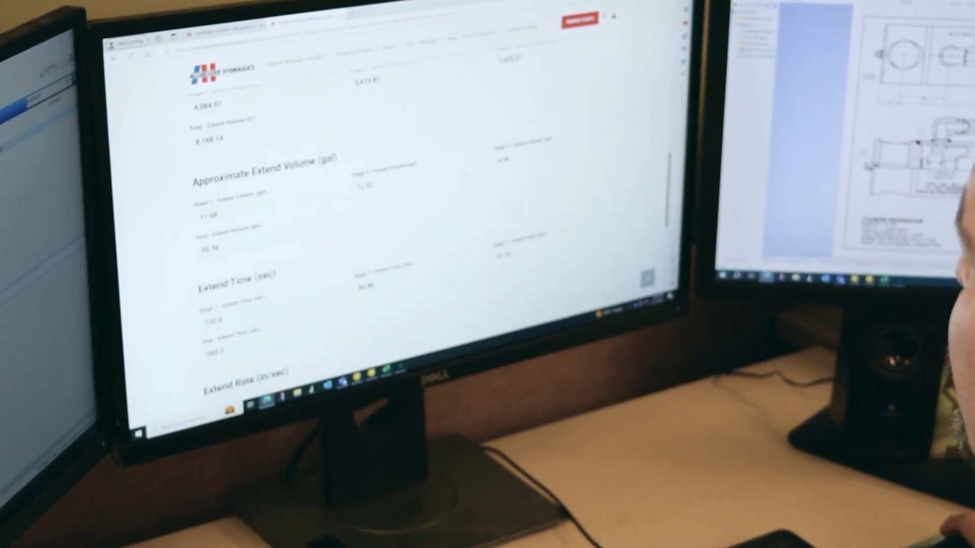
scroll(242, 272, down, 3)
scroll(242, 271, down, 2)
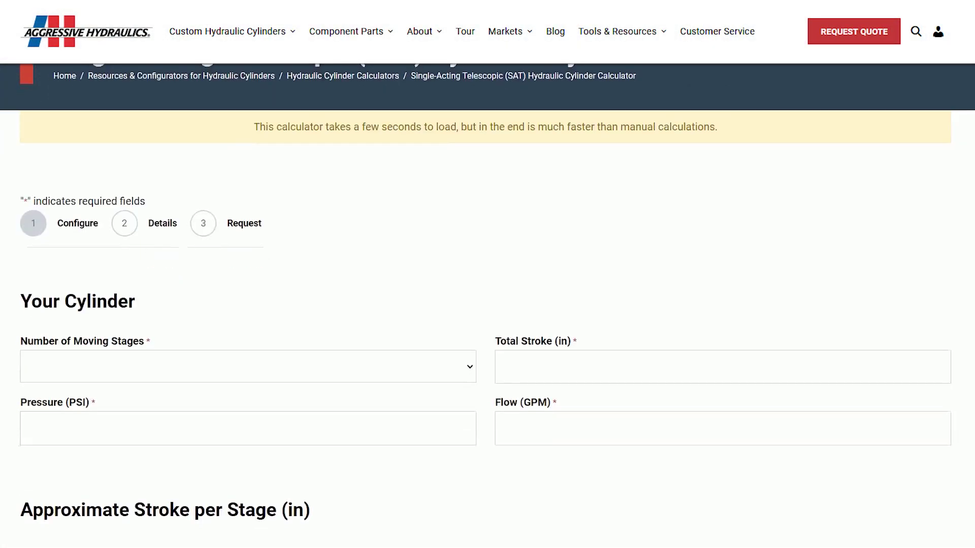
scroll(488, 305, down, 1)
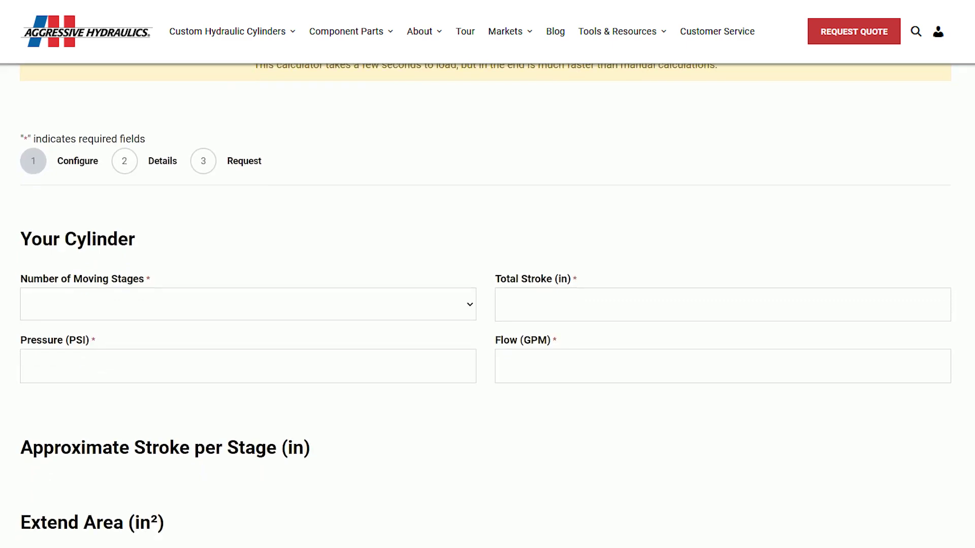
- Choose 3 moving stages, then enter 100 in stroke, 2000 PSI, 15 GPM and 5/4/3 in diameters
click(248, 304)
click(153, 361)
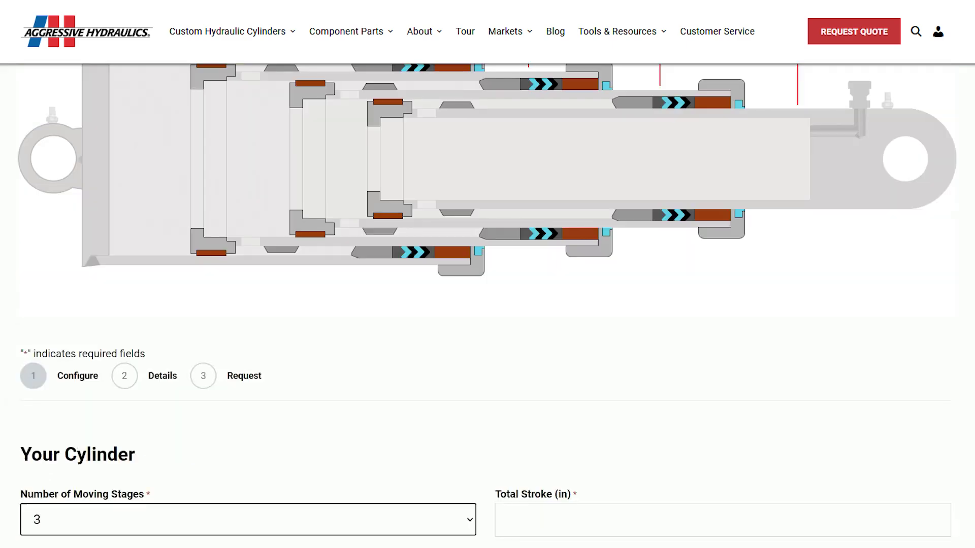
scroll(488, 305, down, 5)
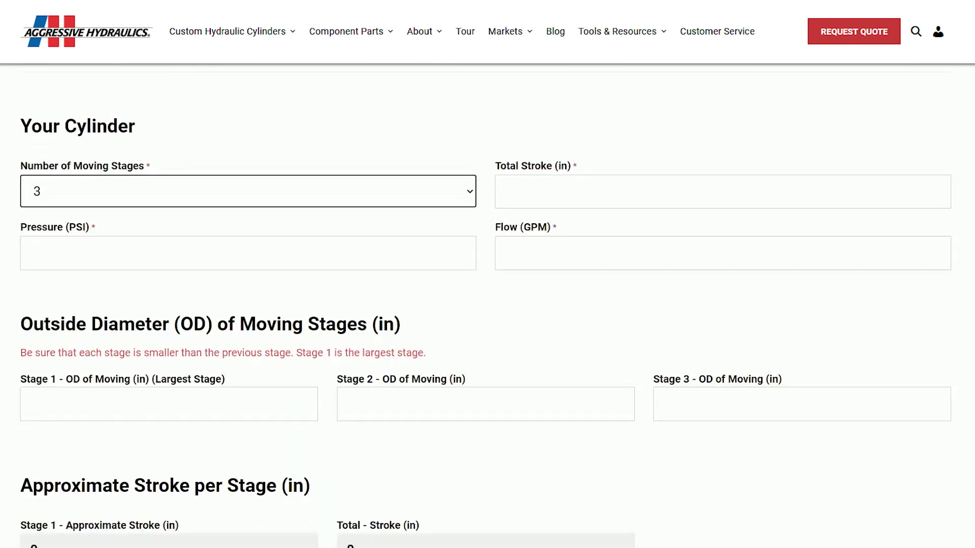
key(Tab)
text(100)
key(Tab)
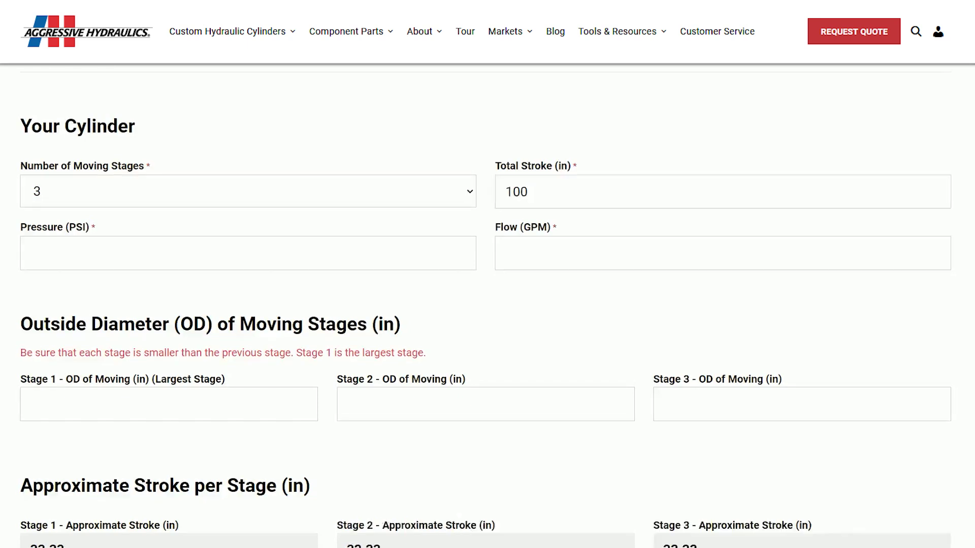
key(Tab)
text(2000)
key(Tab)
text(15)
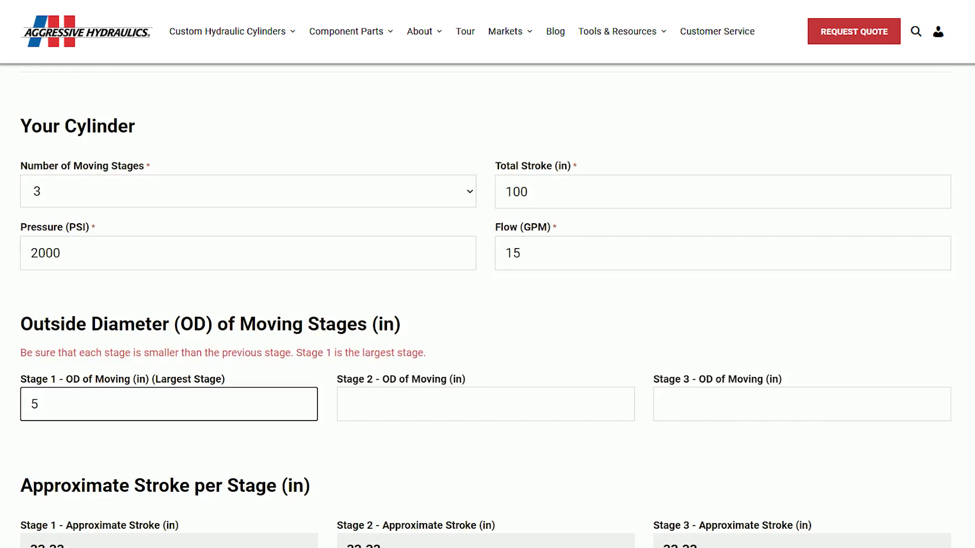
key(Tab)
text(4)
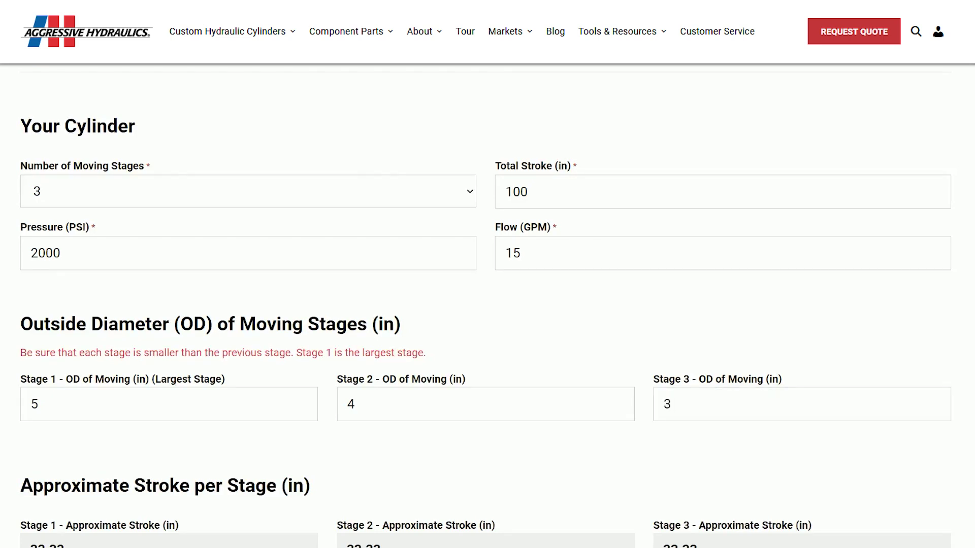
scroll(487, 320, down, 2)
scroll(487, 319, down, 3)
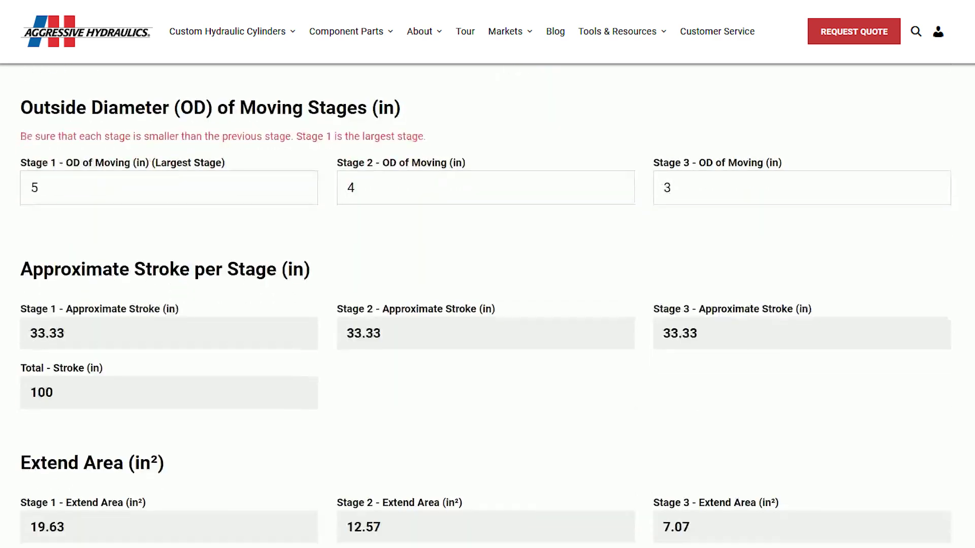
scroll(488, 317, down, 2)
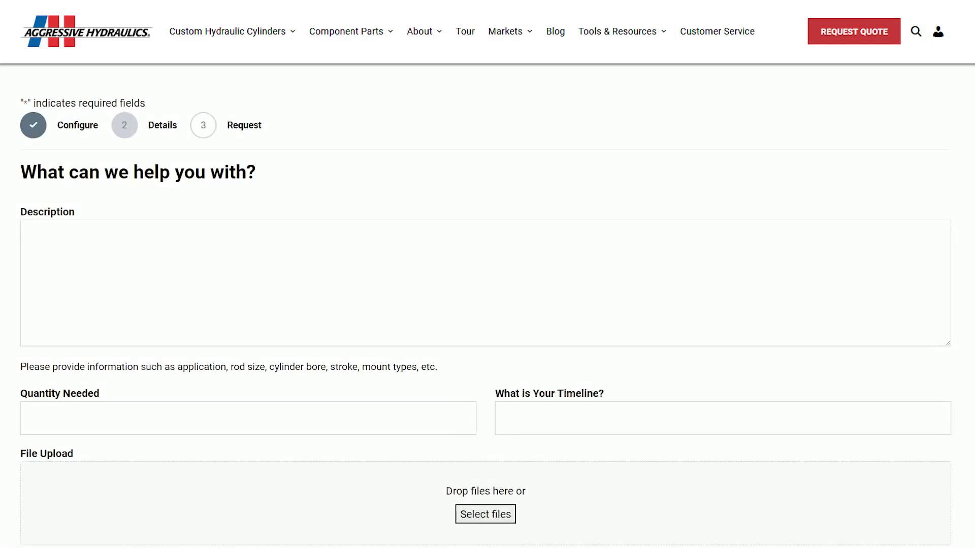
text(Can you send me a quote for 10 single acting telescopic cylinders that match the values I have provided. I have also included a print.)
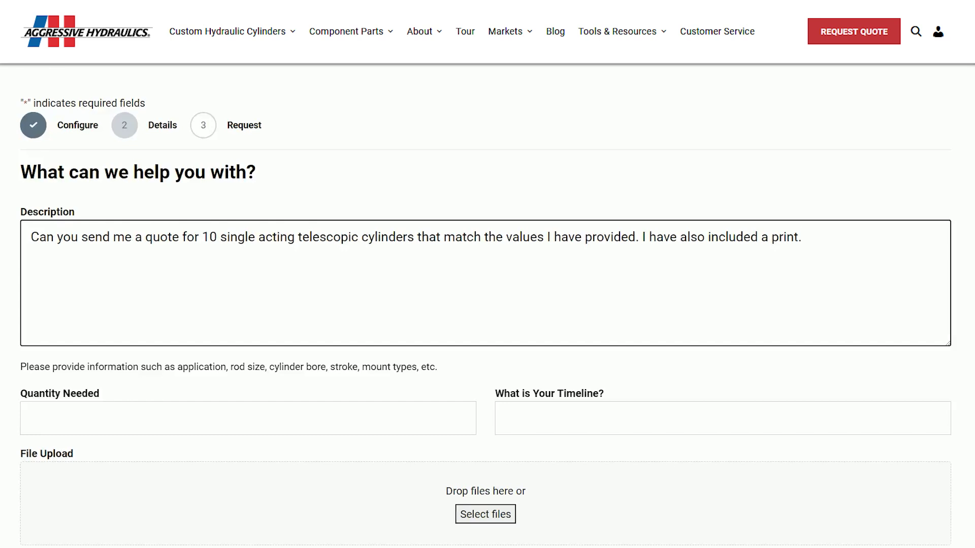
- Describe the 10-cylinder request, set quantity 10 and a 4-month timeline, and attach print.pdf
key(Tab)
text(10)
key(Tab)
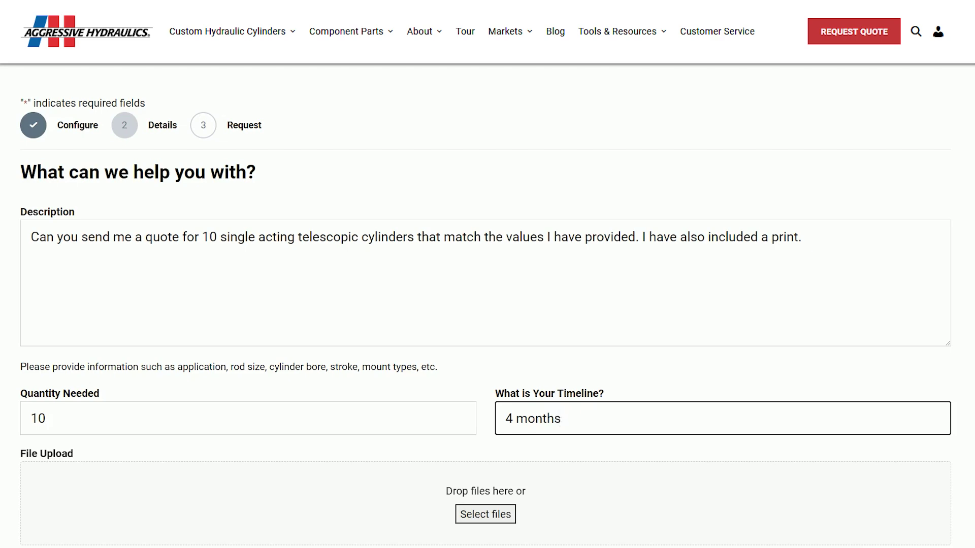
scroll(488, 304, down, 3)
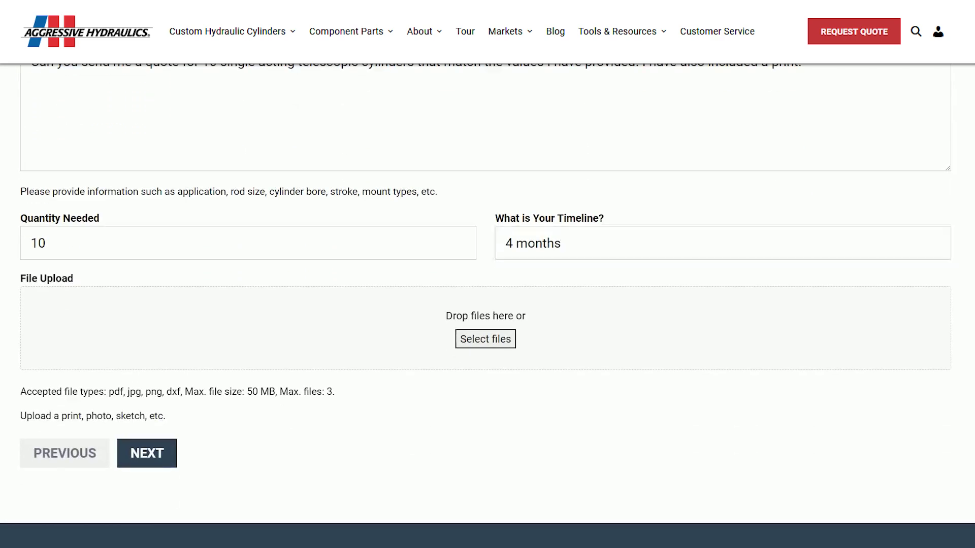
drag(508, 396, 488, 335)
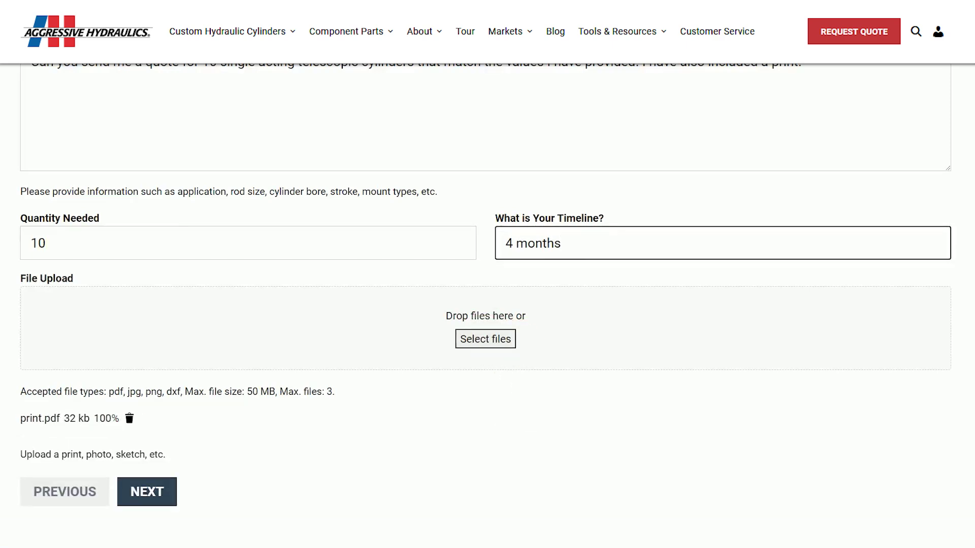
scroll(488, 305, down, 2)
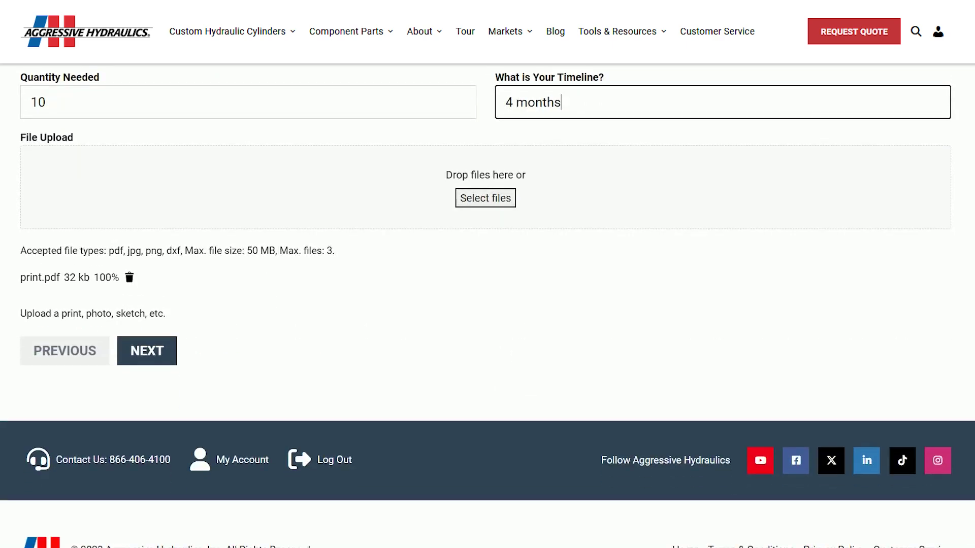